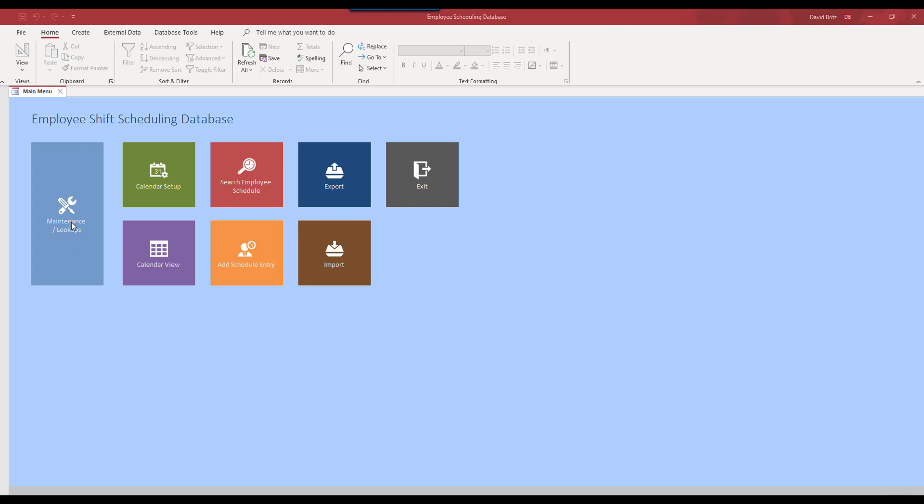
Review the department, employee, location and work type lookup records, then close the maintenance form.
{"action": "left_click", "coordinate": [71, 191]}
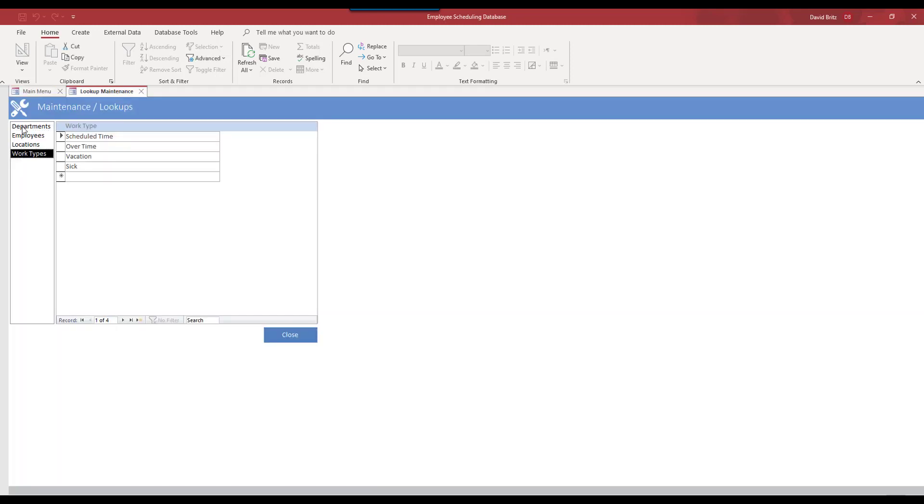
{"action": "left_click", "coordinate": [23, 128]}
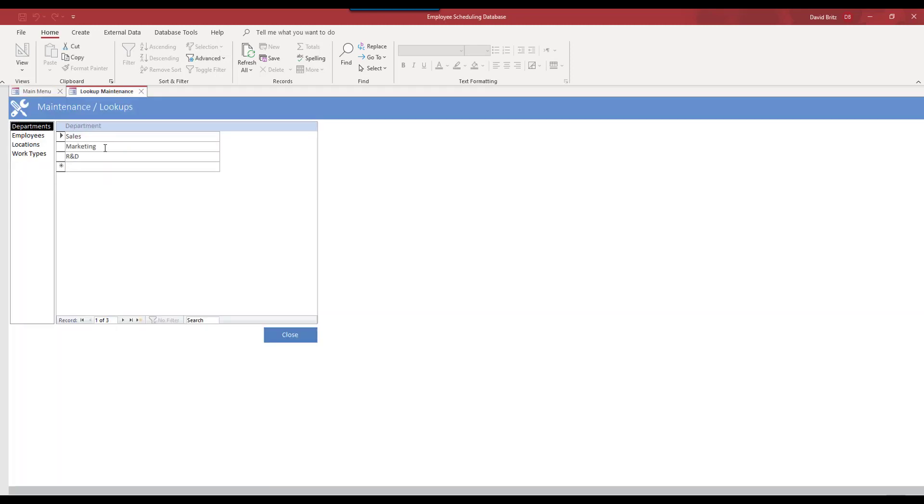
{"action": "left_click", "coordinate": [30, 137]}
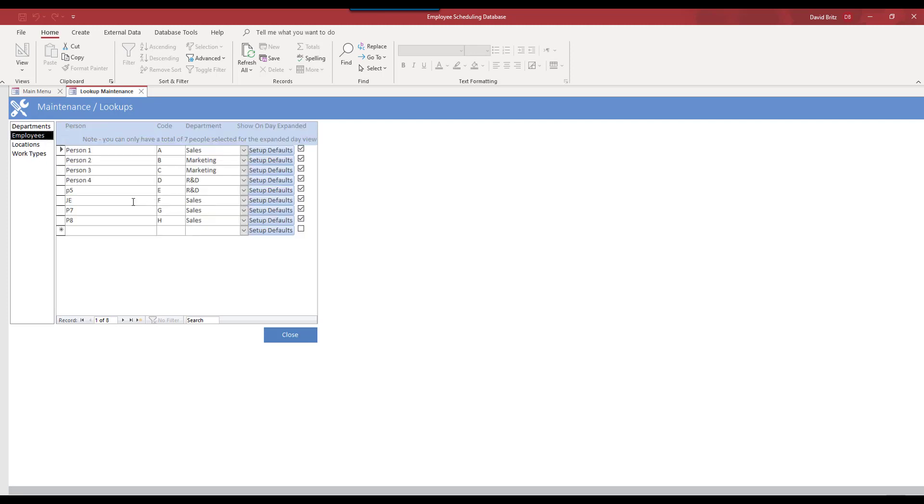
{"action": "left_click", "coordinate": [26, 145]}
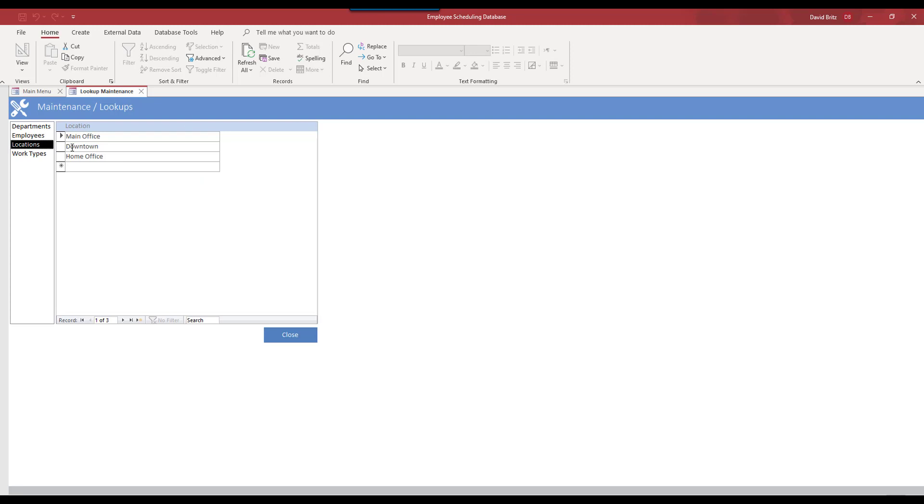
{"action": "left_click", "coordinate": [29, 156]}
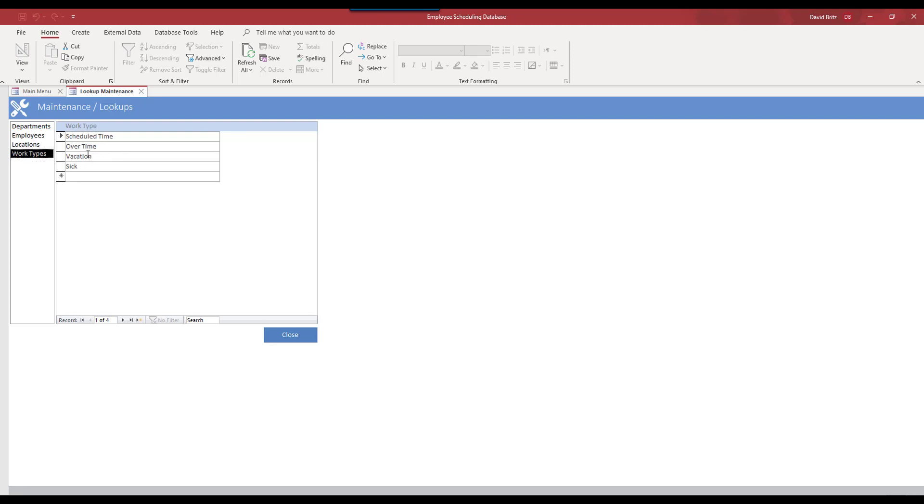
{"action": "left_click", "coordinate": [19, 145]}
{"action": "left_click", "coordinate": [25, 137]}
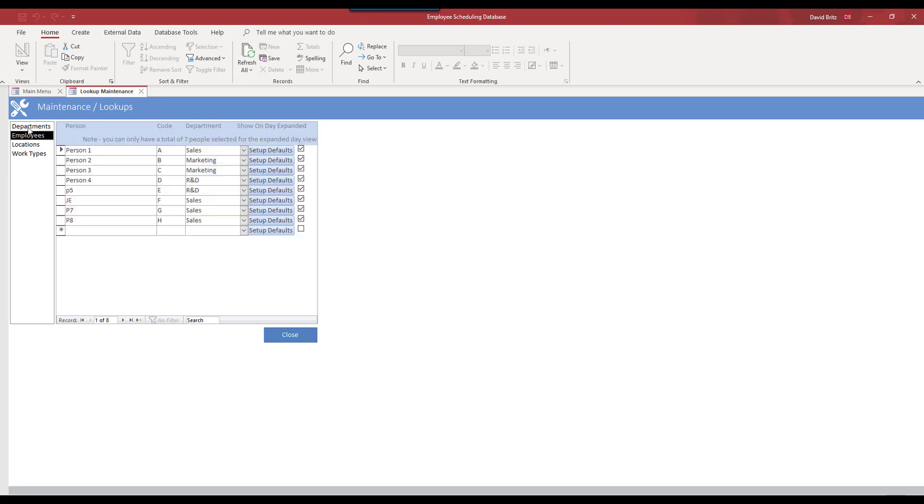
{"action": "left_click", "coordinate": [30, 127]}
{"action": "left_click", "coordinate": [26, 137]}
{"action": "left_click", "coordinate": [25, 145]}
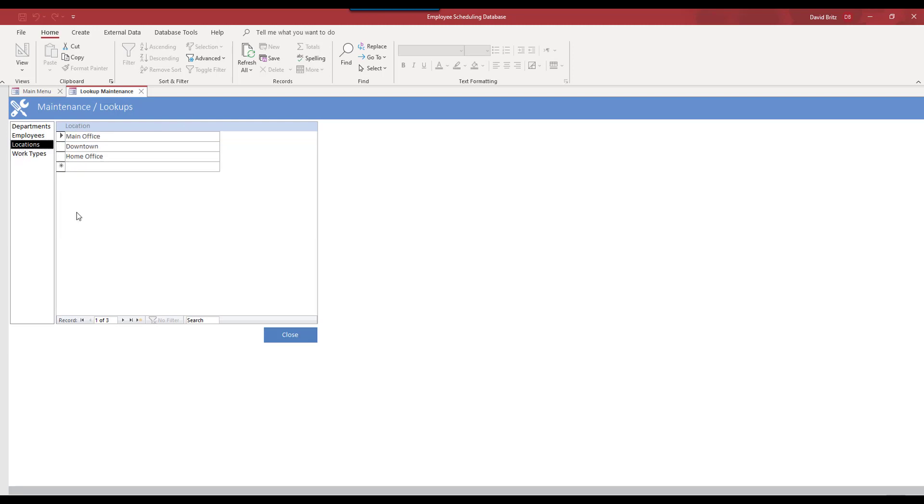
{"action": "left_click", "coordinate": [23, 154]}
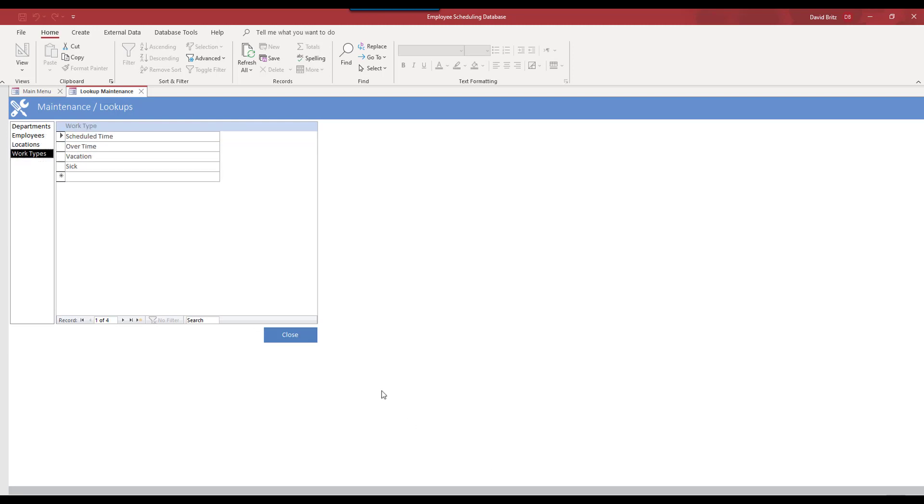
{"action": "left_click", "coordinate": [291, 335]}
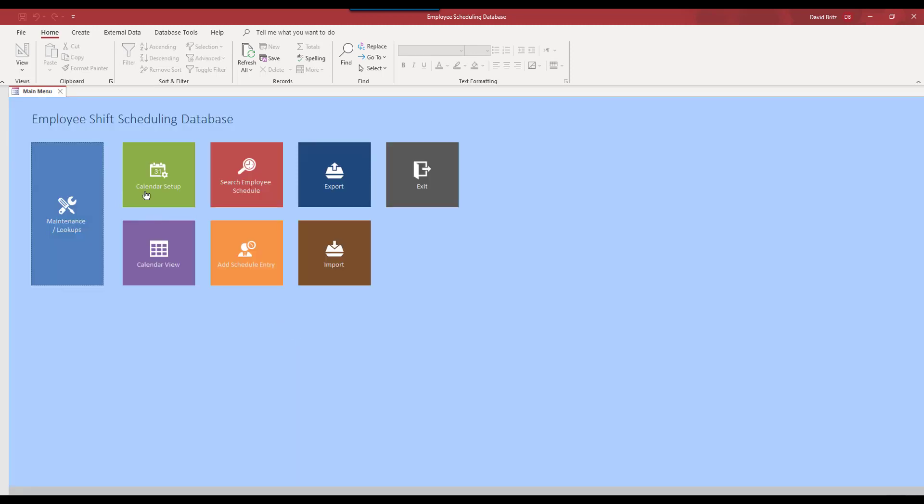
In Calendar Setup, keep Monday as first day of week and Landscape as print type.
{"action": "left_click", "coordinate": [148, 184]}
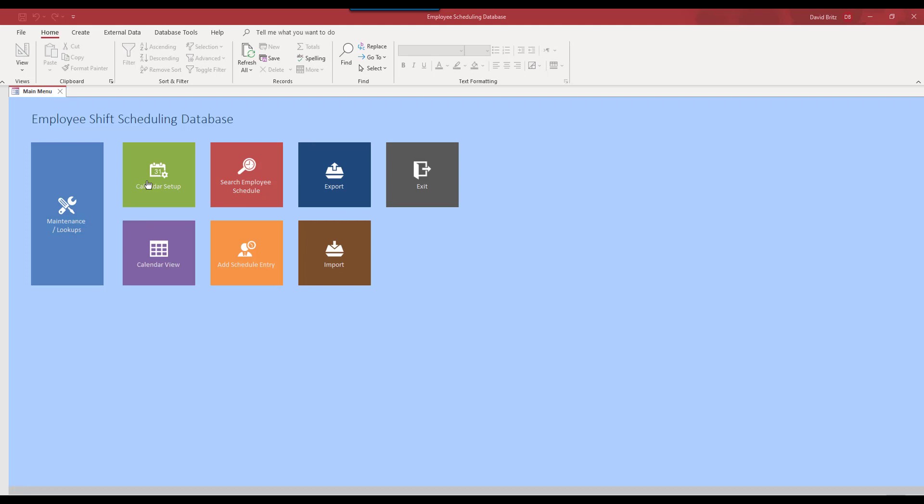
{"action": "left_click", "coordinate": [68, 233]}
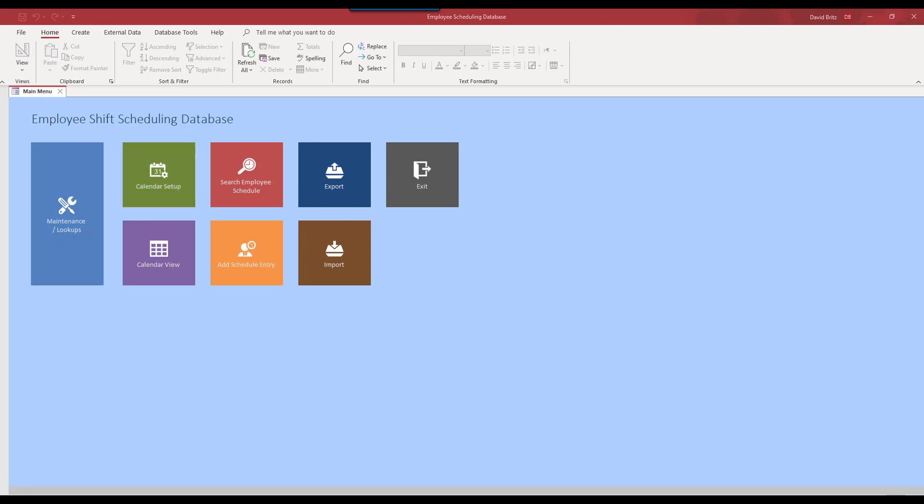
{"action": "left_click_drag", "start_coordinate": [467, 219], "coordinate": [315, 99]}
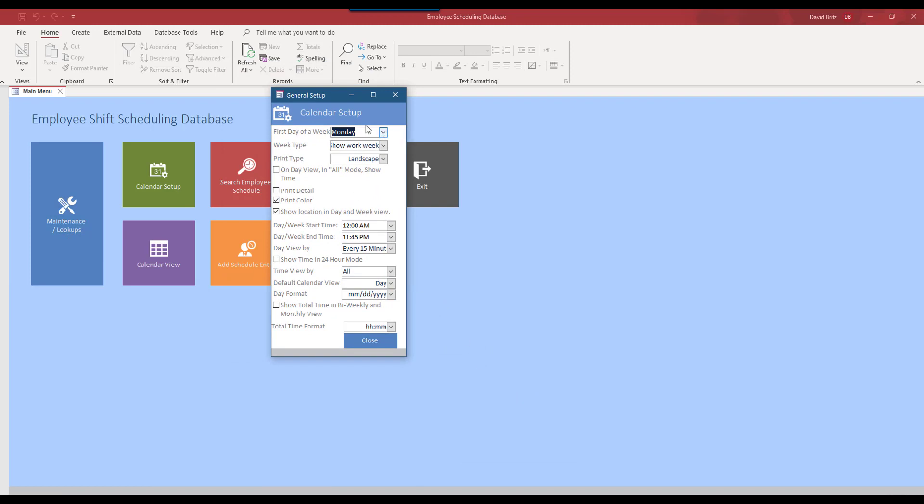
{"action": "left_click", "coordinate": [383, 132]}
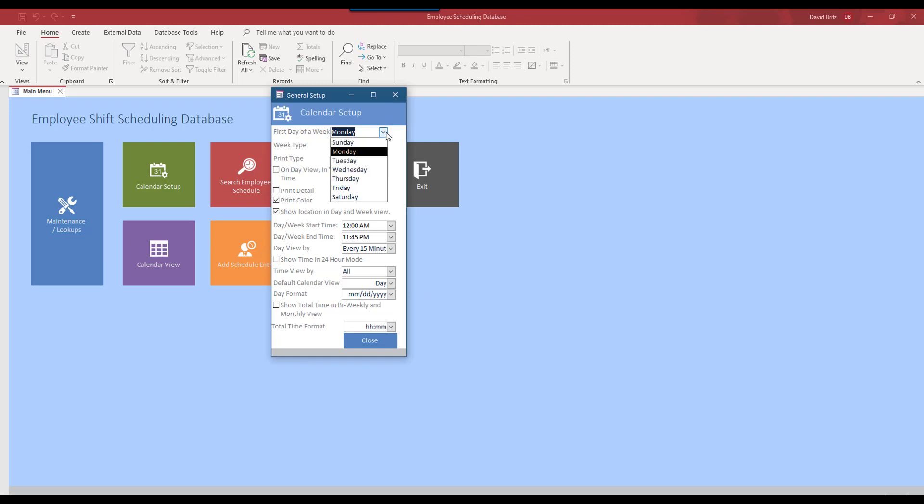
{"action": "left_click", "coordinate": [405, 175]}
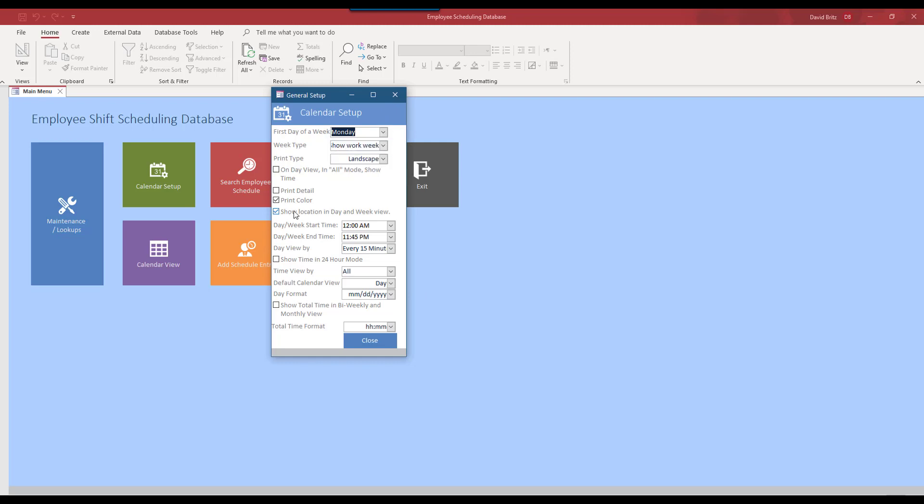
{"action": "left_click", "coordinate": [384, 159]}
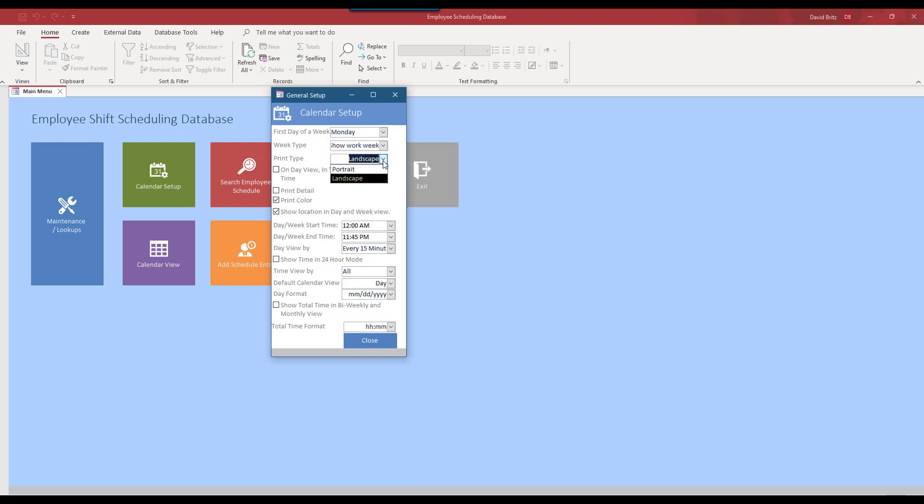
{"action": "left_click", "coordinate": [385, 202]}
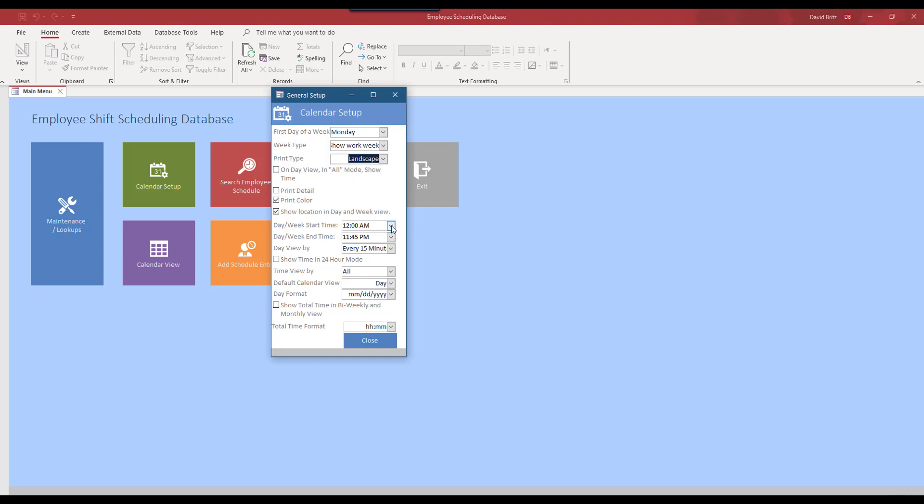
Set the day/week start time to 09:00 AM and end time to 06:00 PM.
{"action": "left_click", "coordinate": [390, 226]}
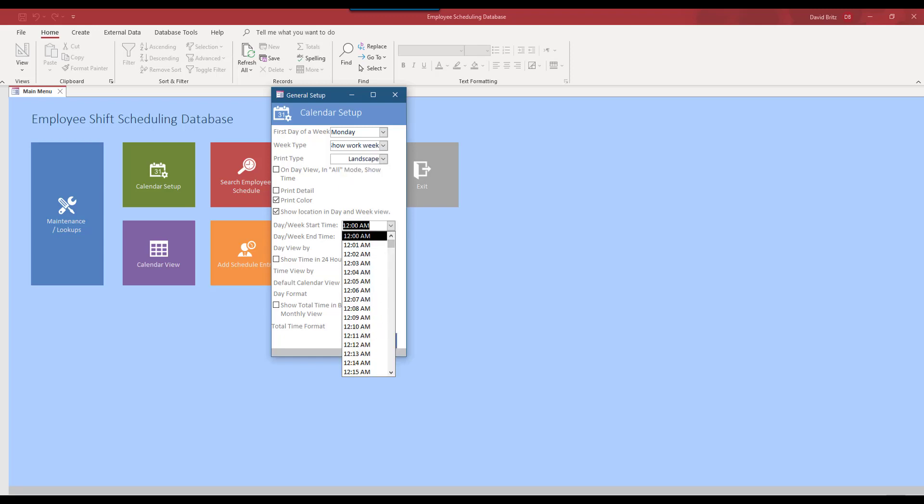
{"action": "type", "text": "09"}
{"action": "key", "text": "Tab"}
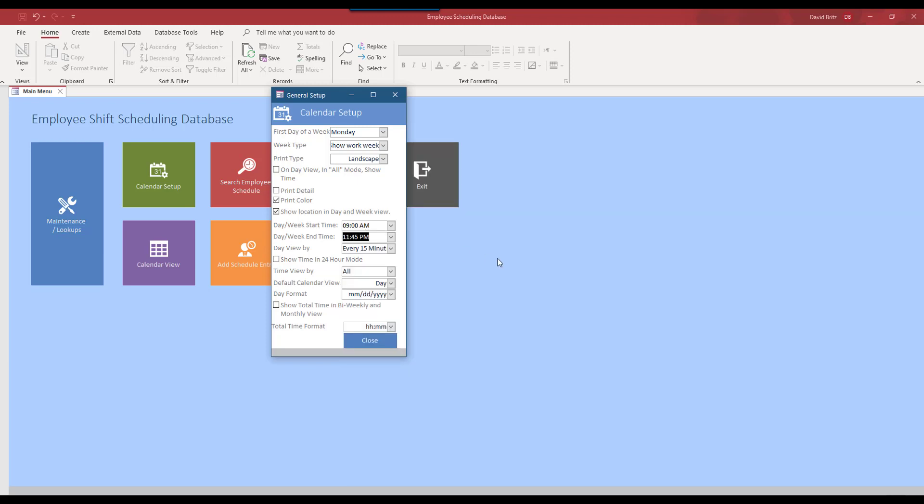
{"action": "type", "text": "06:00 PM"}
{"action": "key", "text": "Tab"}
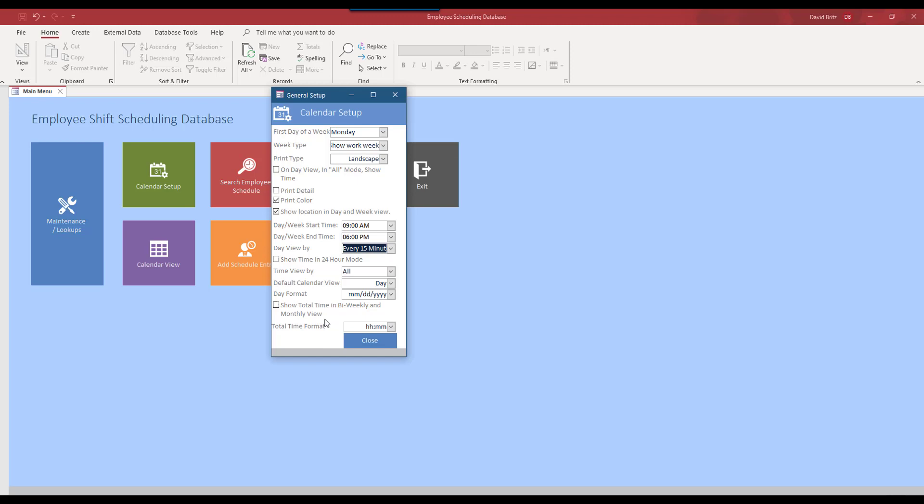
Try dd/mm/yyyy as the day format, revert to mm/dd/yyyy, and close Calendar Setup.
{"action": "left_click", "coordinate": [391, 295]}
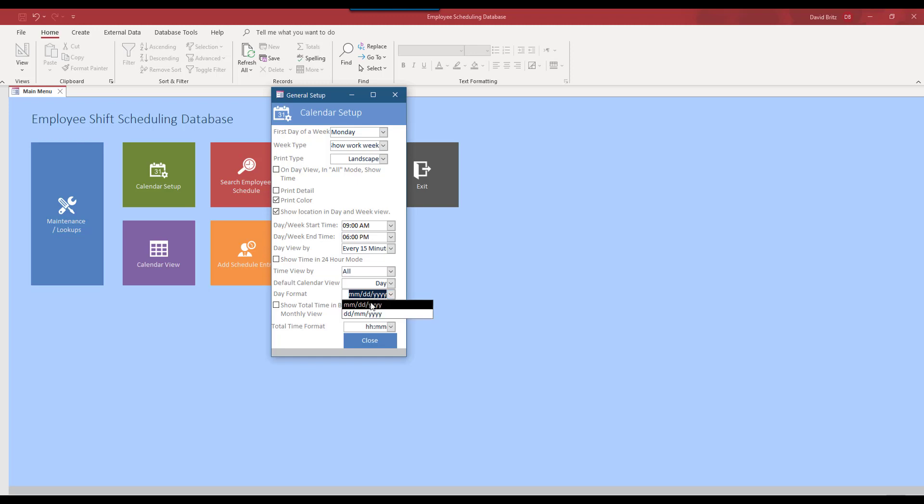
{"action": "left_click", "coordinate": [367, 306]}
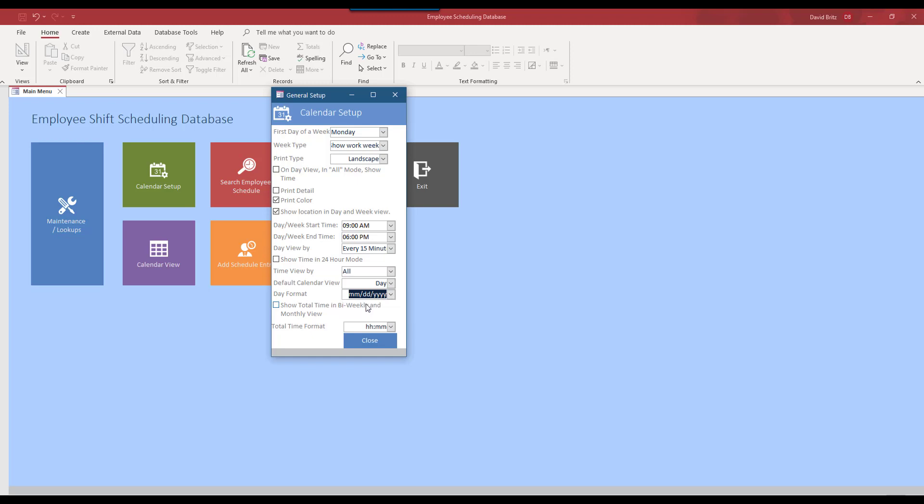
{"action": "left_click", "coordinate": [391, 294]}
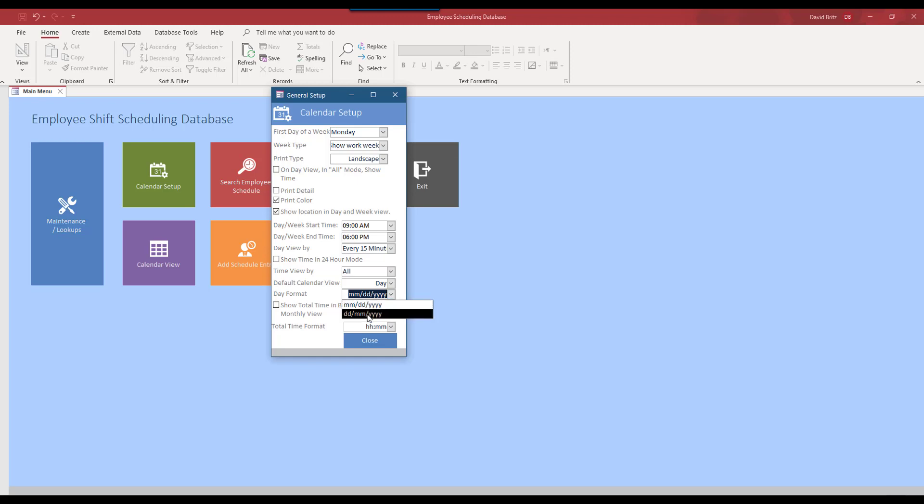
{"action": "left_click", "coordinate": [369, 315]}
{"action": "left_click", "coordinate": [391, 296]}
{"action": "left_click", "coordinate": [379, 306]}
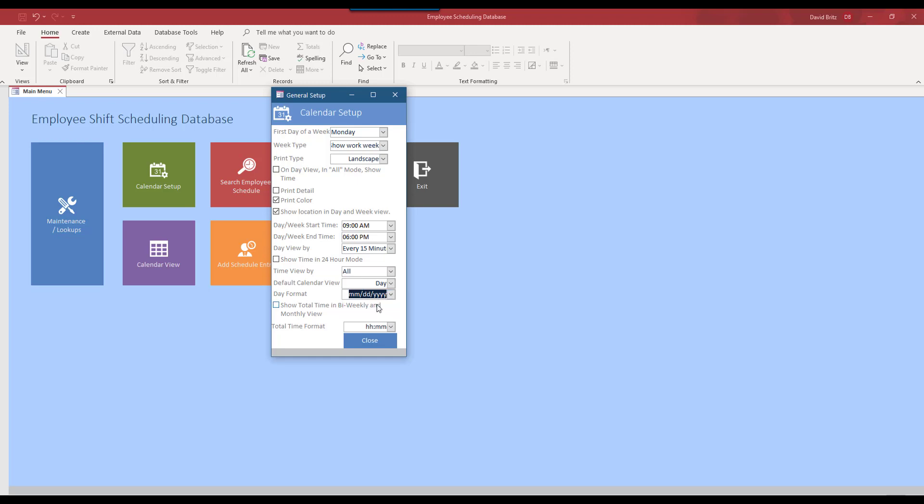
{"action": "left_click", "coordinate": [363, 343]}
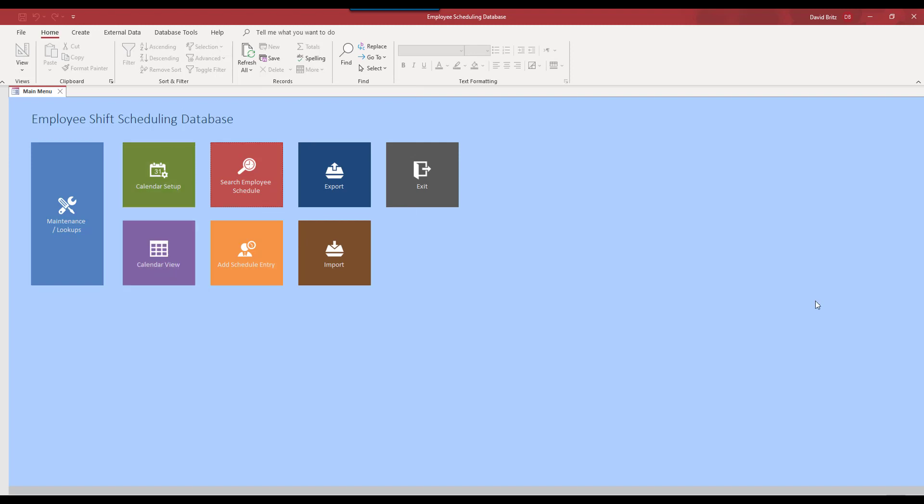
Start a new schedule entry for the first listed employee as Over Time at Main Office.
{"action": "left_click", "coordinate": [267, 184]}
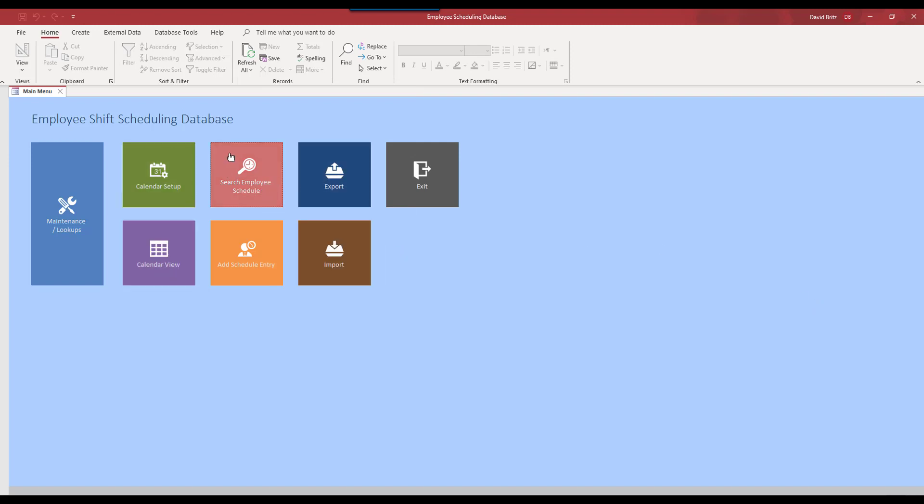
{"action": "left_click", "coordinate": [223, 260]}
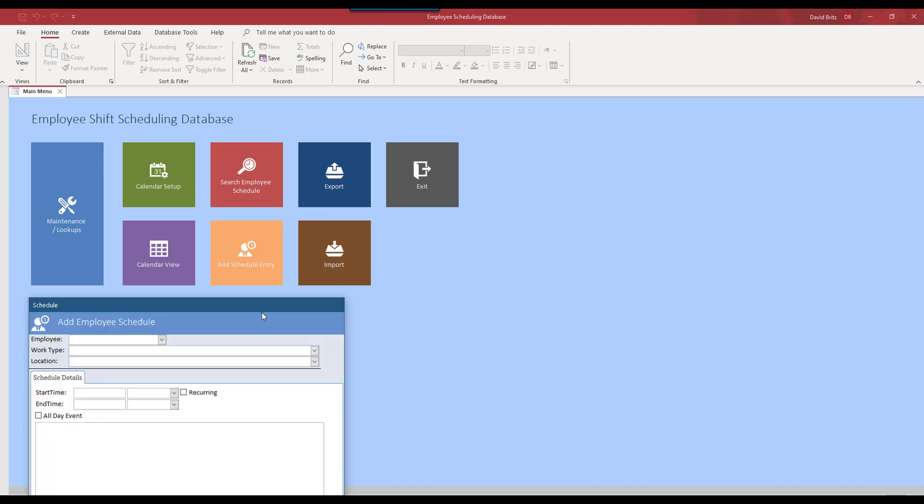
{"action": "left_click", "coordinate": [249, 127]}
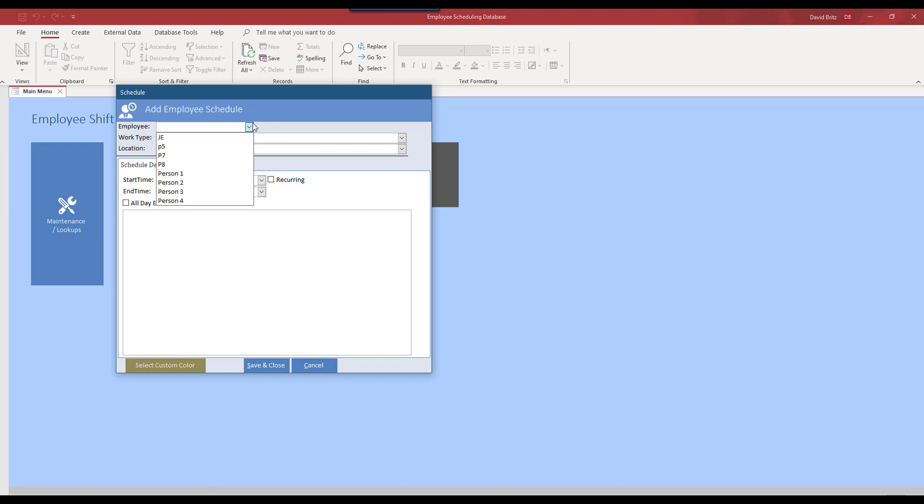
{"action": "left_click", "coordinate": [232, 174]}
{"action": "left_click", "coordinate": [402, 138]}
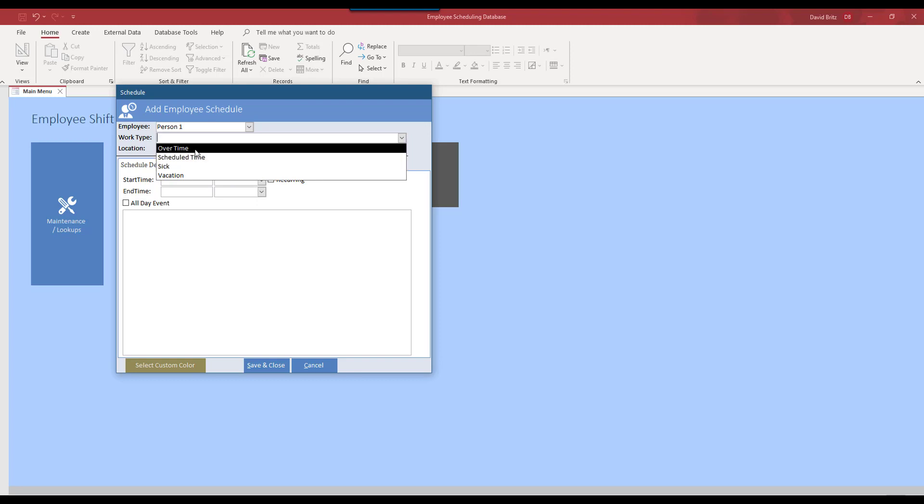
{"action": "left_click", "coordinate": [195, 149]}
{"action": "left_click", "coordinate": [401, 150]}
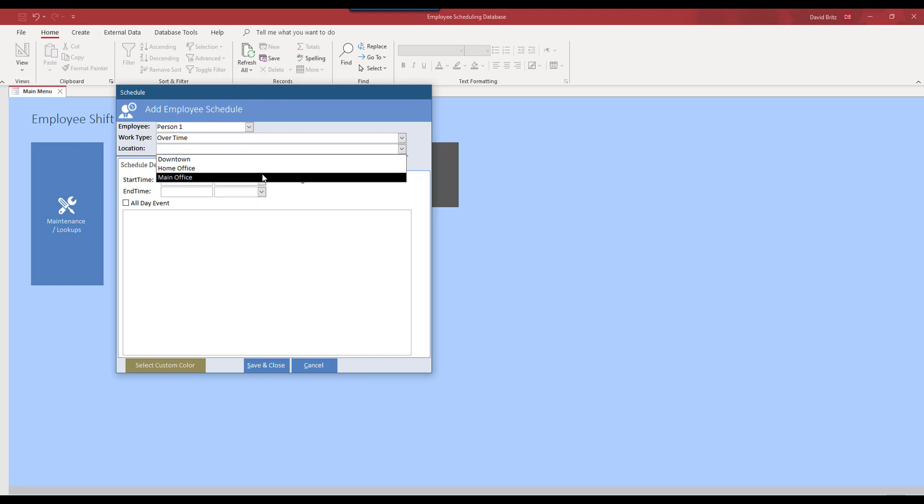
{"action": "left_click", "coordinate": [229, 178]}
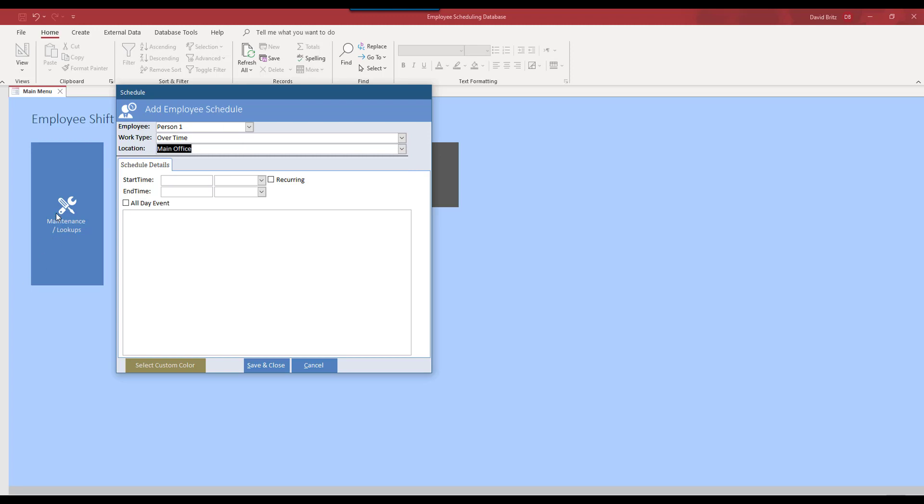
{"action": "left_click", "coordinate": [402, 150]}
{"action": "left_click", "coordinate": [169, 212]}
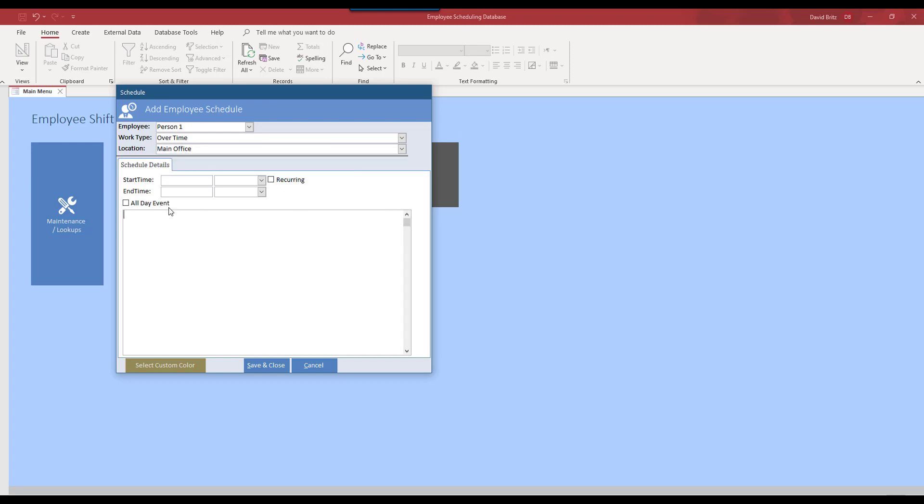
Set both the start date and end date of the entry to April 5 (4/5).
{"action": "left_click", "coordinate": [207, 179]}
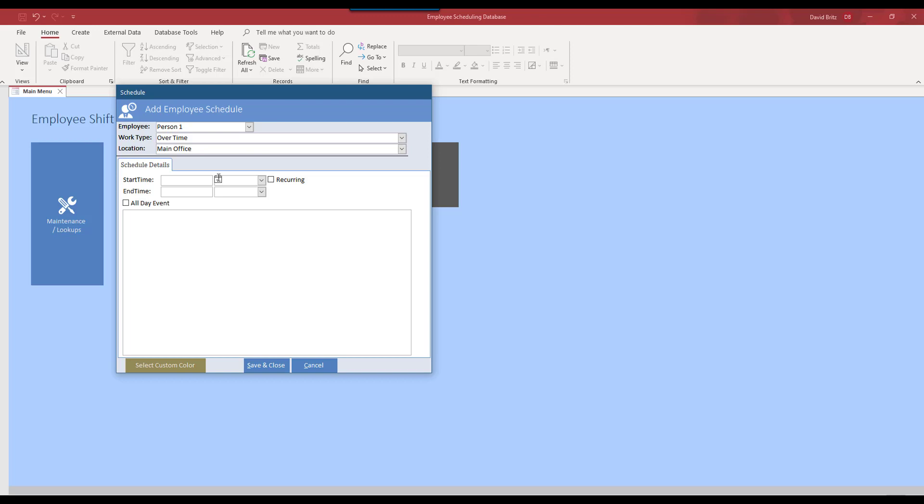
{"action": "left_click", "coordinate": [218, 179]}
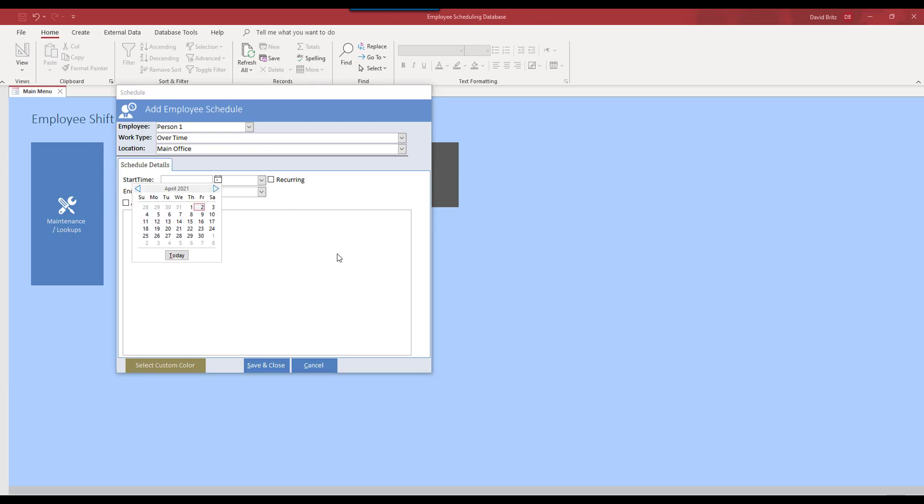
{"action": "left_click", "coordinate": [159, 215]}
{"action": "left_click", "coordinate": [187, 192]}
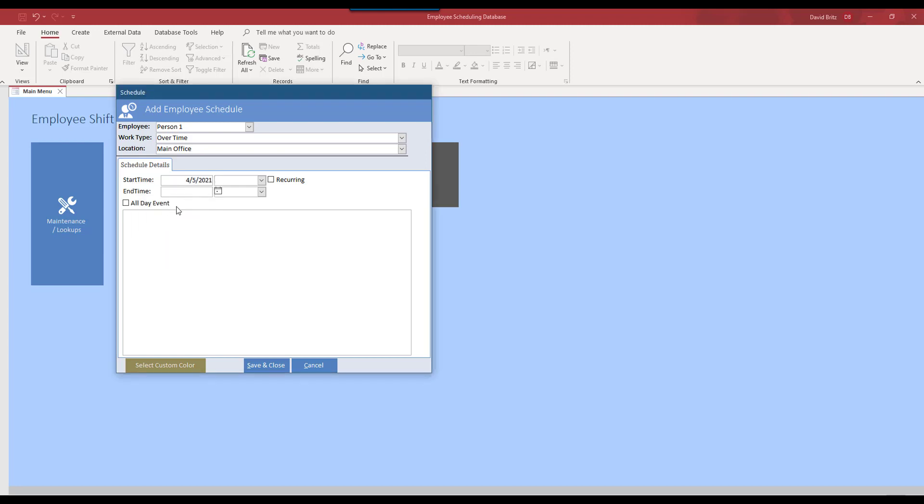
{"action": "type", "text": "4/5"}
{"action": "key", "text": "Tab"}
Set the shift start time to 05:00 PM and end time to 08:00 PM.
{"action": "left_click", "coordinate": [261, 181]}
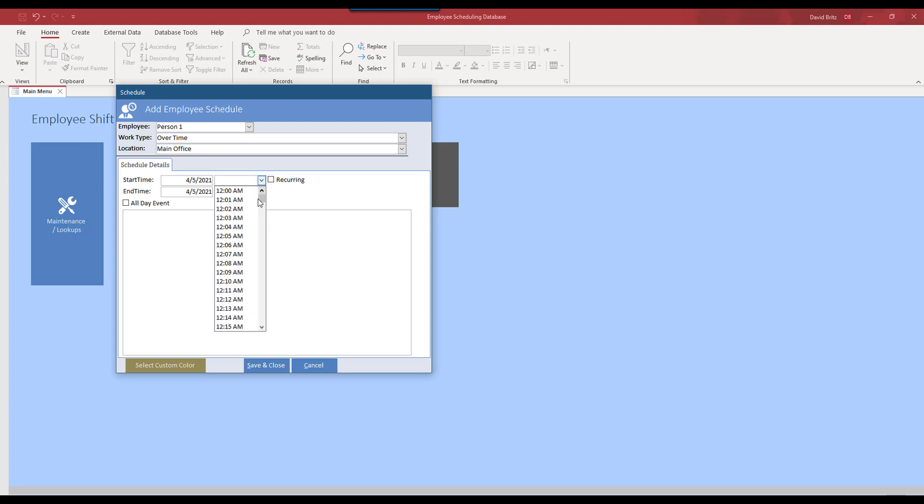
{"action": "type", "text": "05"}
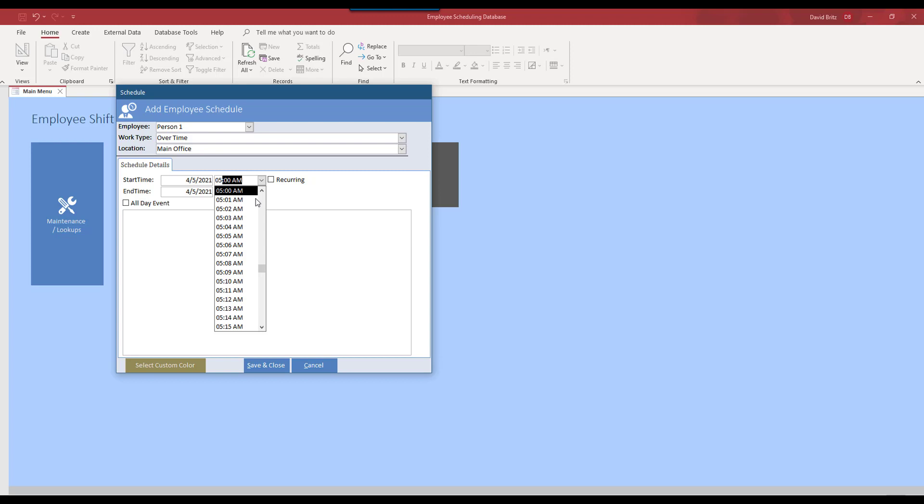
{"action": "type", "text": ":00 PM"}
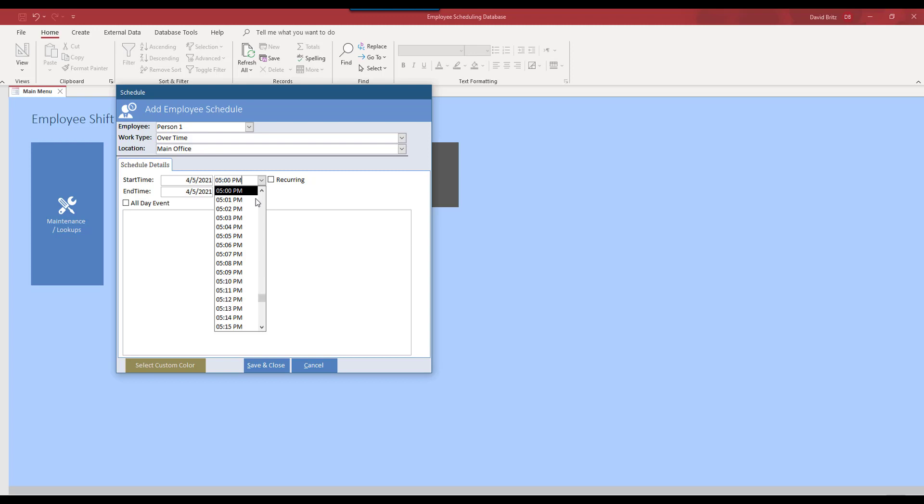
{"action": "key", "text": "Tab"}
{"action": "key", "text": "Tab"}
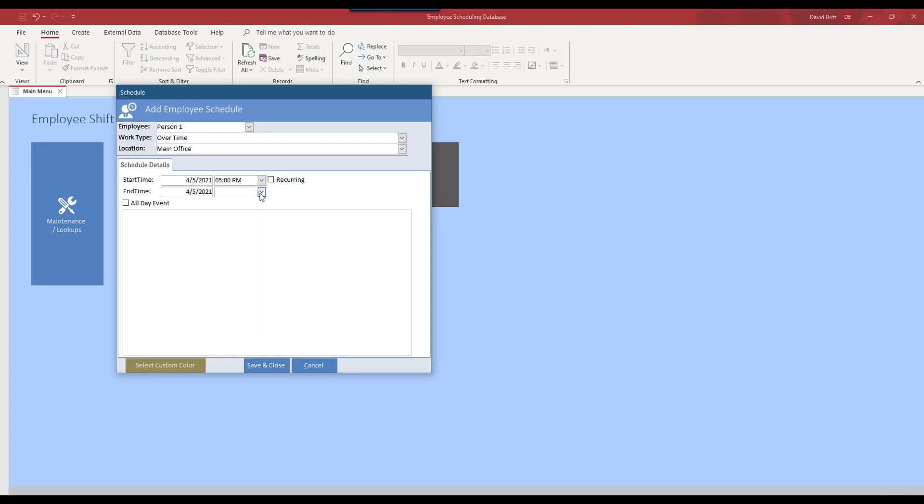
{"action": "left_click", "coordinate": [261, 192]}
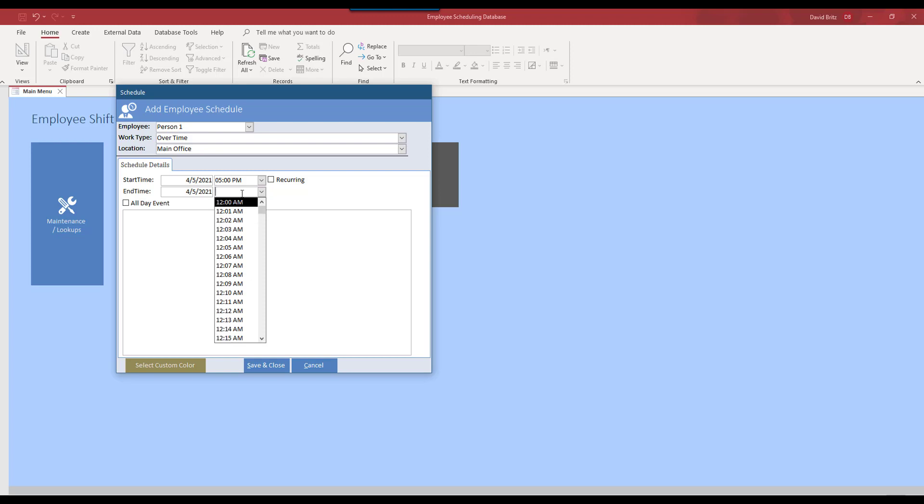
{"action": "type", "text": "08:"}
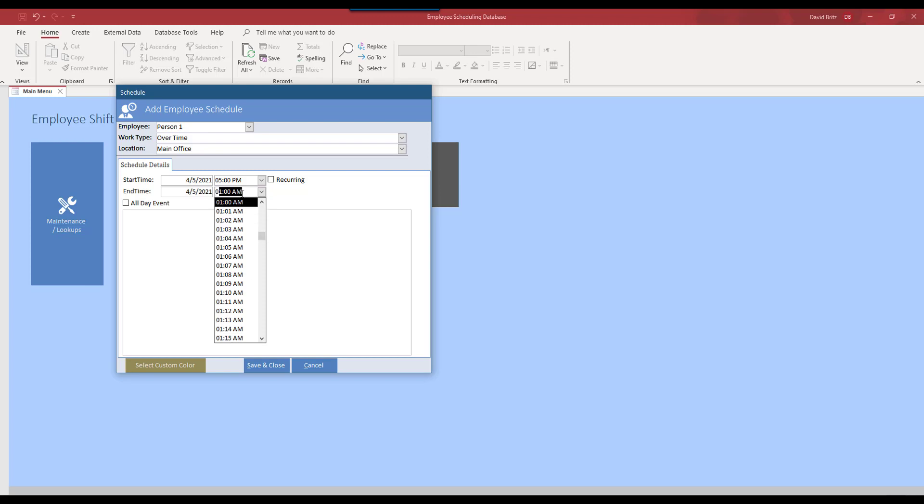
{"action": "type", "text": "p"}
{"action": "key", "text": "Tab"}
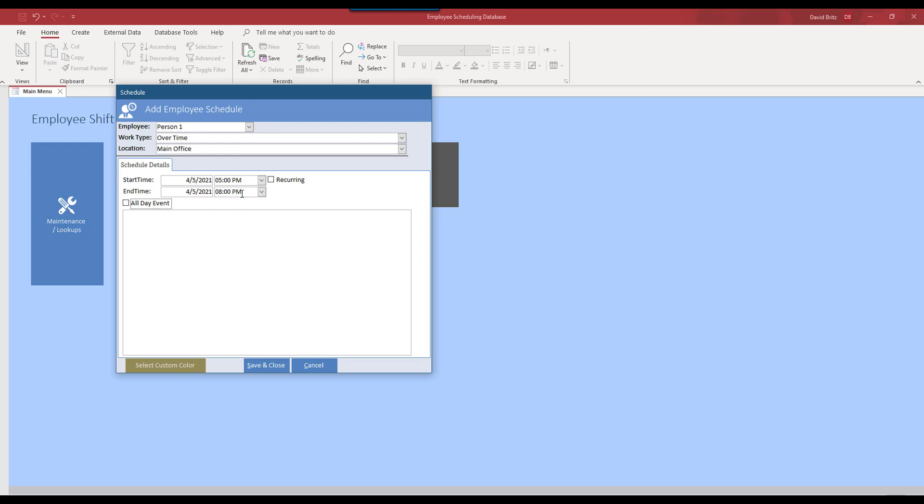
{"action": "left_click", "coordinate": [265, 194]}
{"action": "left_click", "coordinate": [263, 192]}
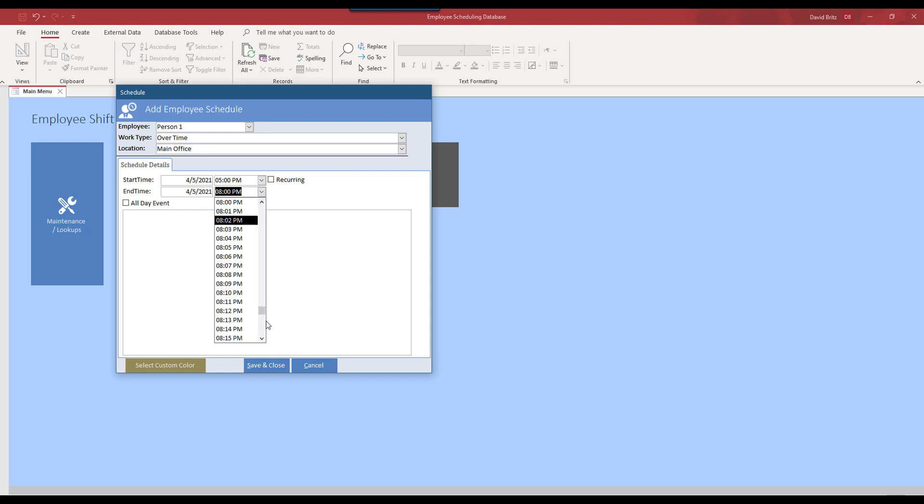
{"action": "left_click_drag", "start_coordinate": [264, 316], "coordinate": [269, 205]}
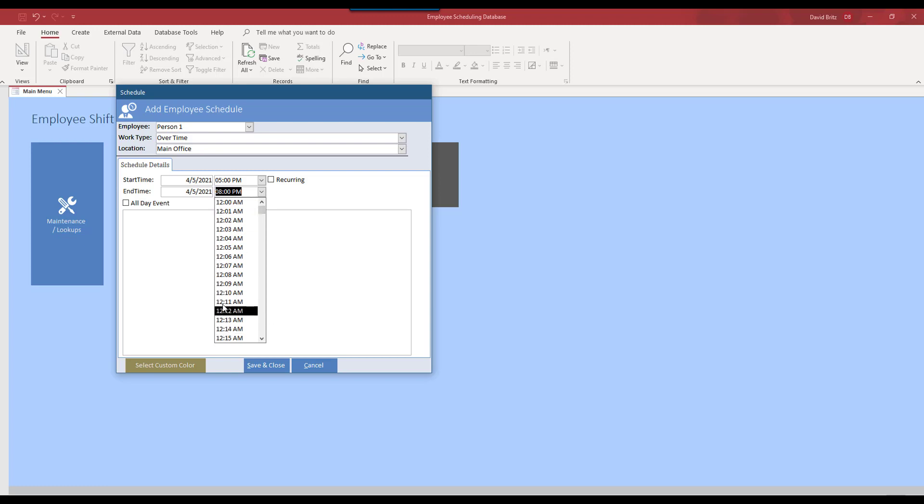
{"action": "left_click", "coordinate": [364, 196]}
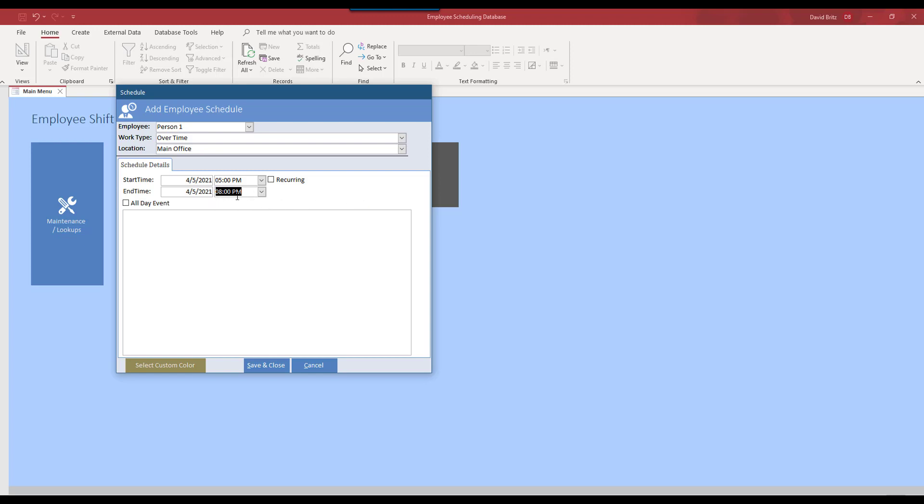
Add the note 'Work on backup', give the entry a light cyan custom colour, and save it.
{"action": "left_click", "coordinate": [270, 260]}
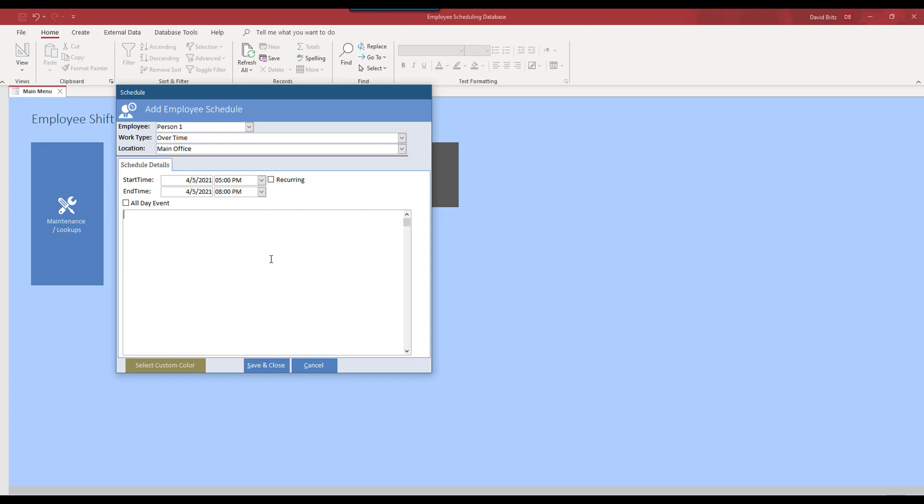
{"action": "type", "text": "Work on backup server."}
{"action": "left_click", "coordinate": [153, 367]}
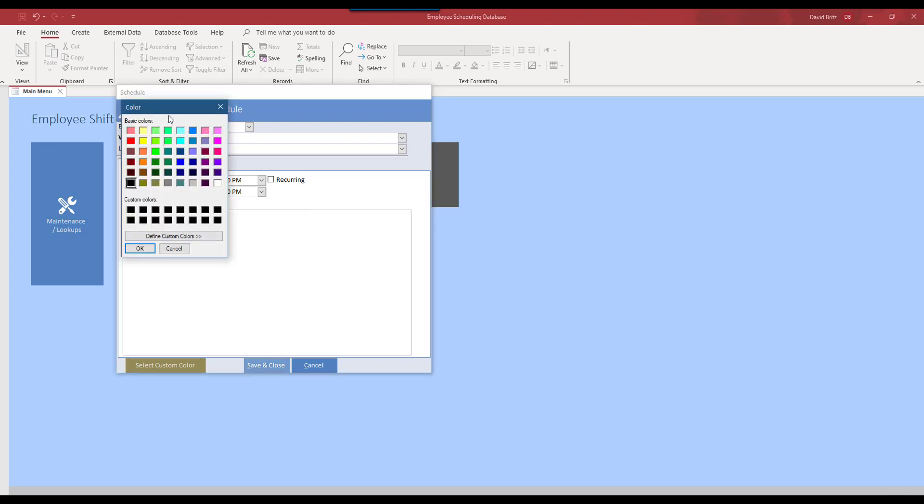
{"action": "left_click", "coordinate": [181, 130]}
{"action": "left_click", "coordinate": [138, 249]}
{"action": "left_click", "coordinate": [269, 367]}
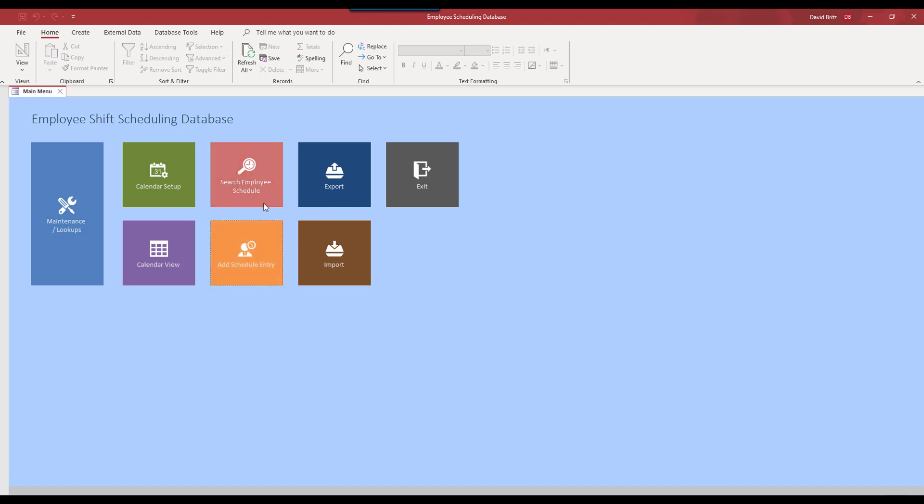
{"action": "left_click", "coordinate": [257, 181]}
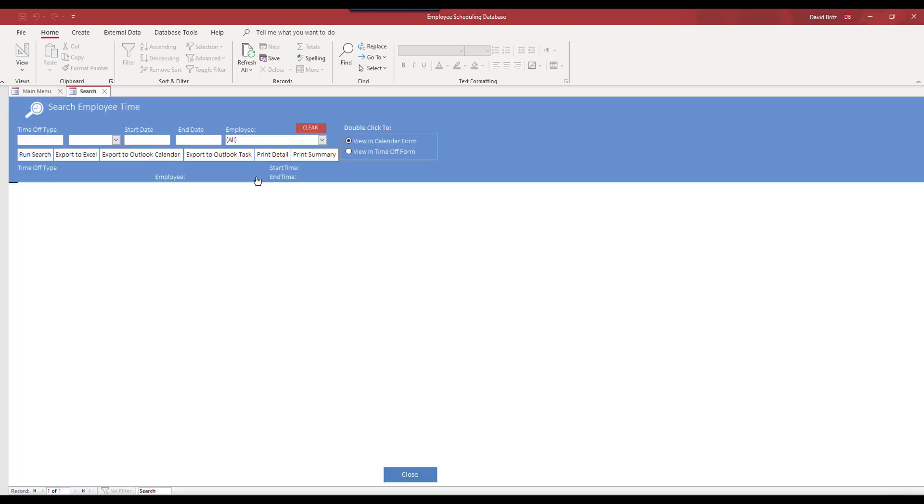
{"action": "left_click", "coordinate": [41, 156]}
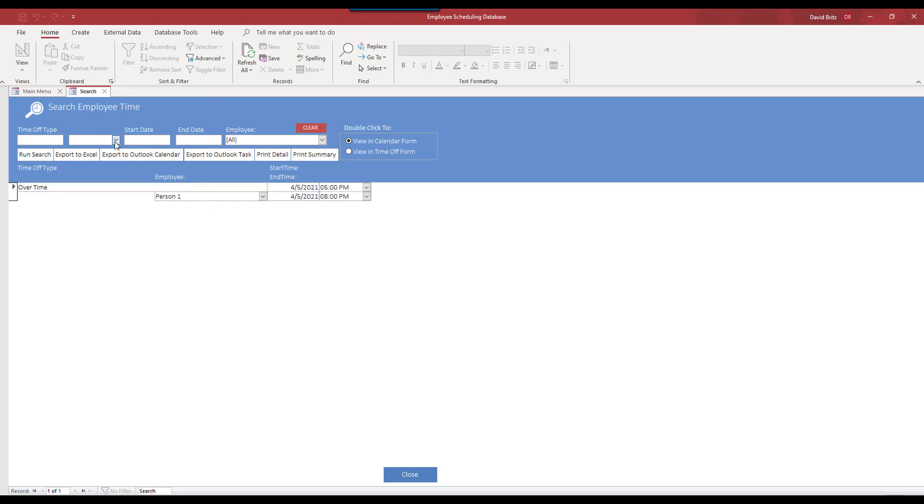
{"action": "left_click", "coordinate": [115, 141]}
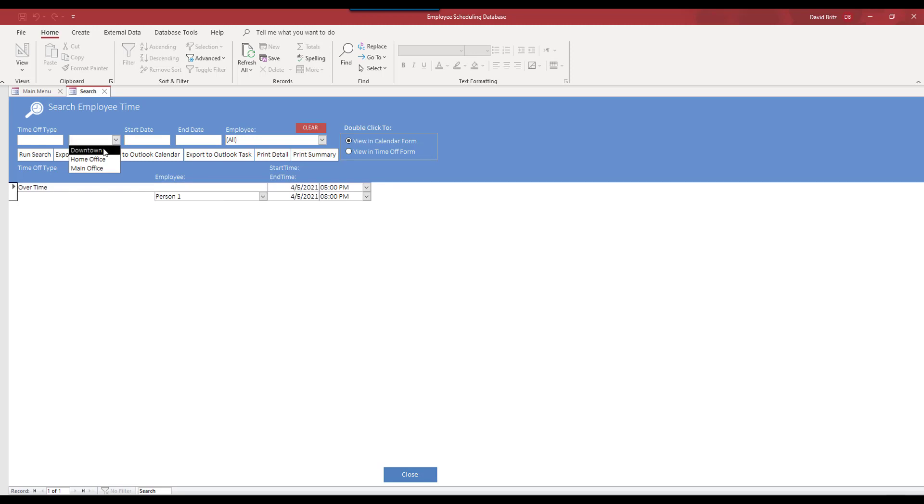
{"action": "left_click", "coordinate": [103, 151]}
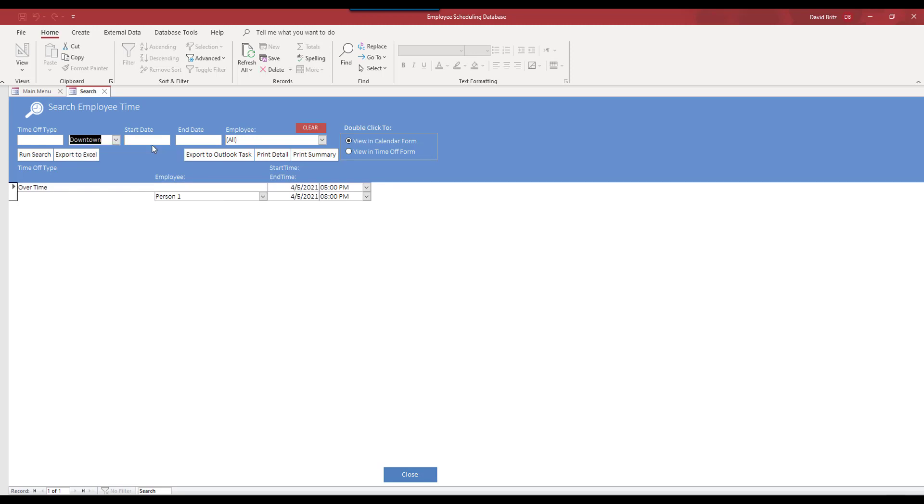
{"action": "left_click", "coordinate": [36, 155]}
{"action": "left_click", "coordinate": [115, 140]}
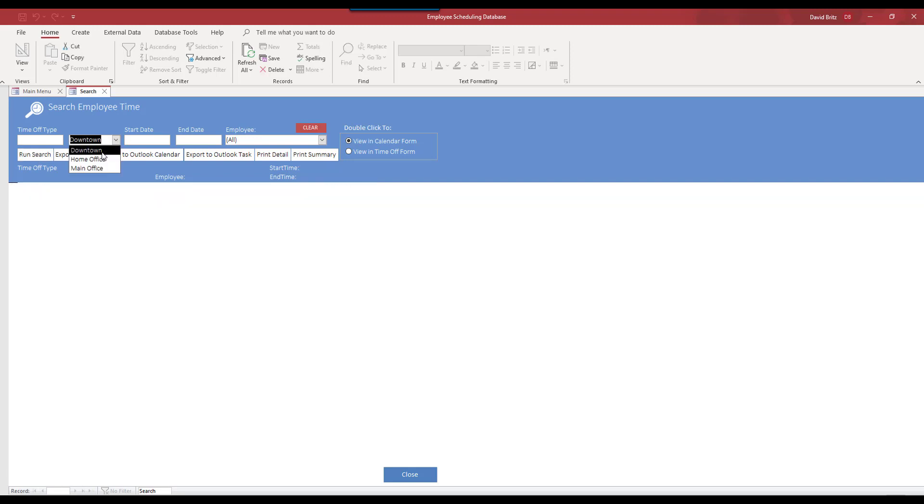
{"action": "left_click", "coordinate": [96, 168]}
{"action": "left_click", "coordinate": [36, 155]}
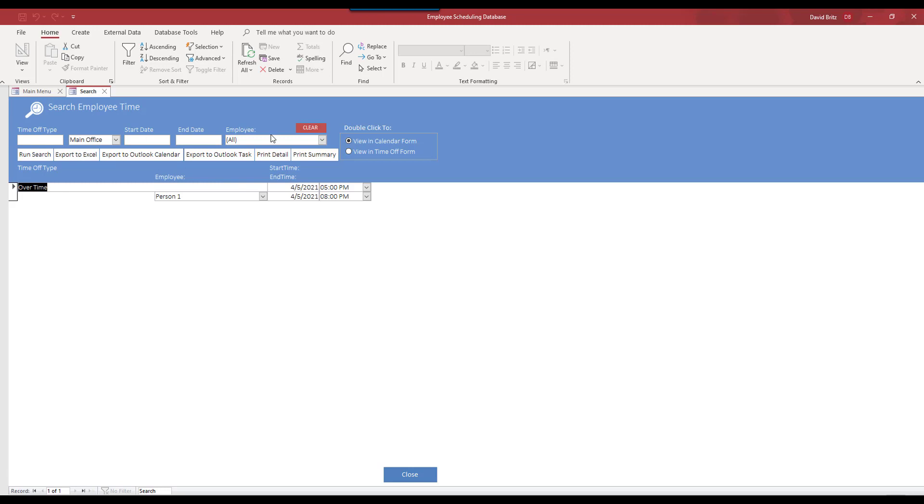
{"action": "left_click", "coordinate": [420, 475]}
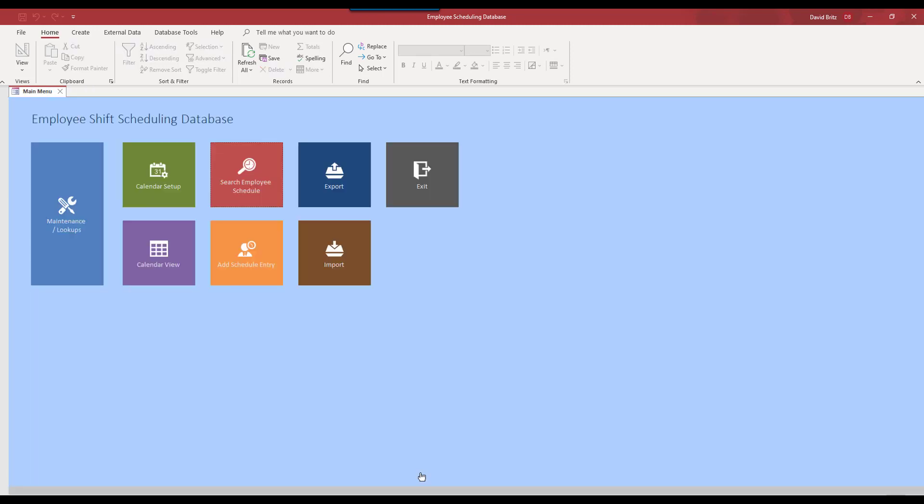
Check the Over Time entry on April 5 in Calendar View, then close the view.
{"action": "left_click", "coordinate": [169, 240]}
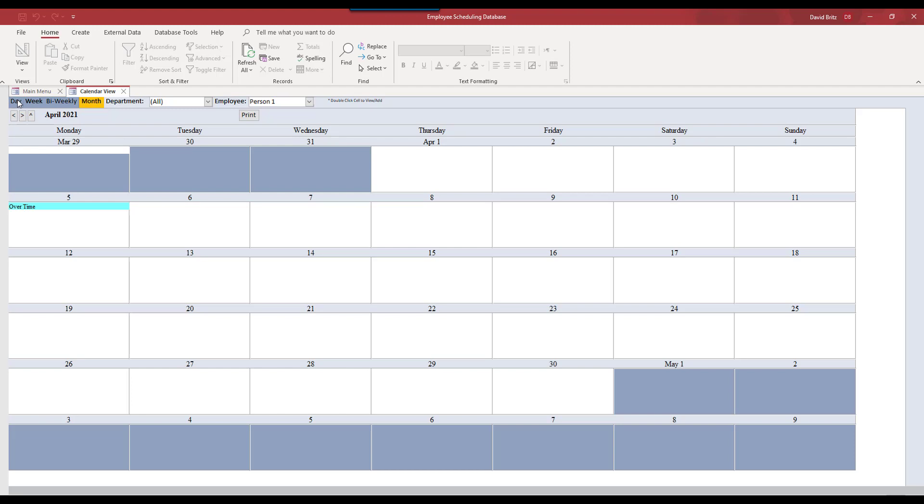
{"action": "left_click", "coordinate": [123, 91]}
Open and dismiss the Export to Outlook and Import from Outlook windows.
{"action": "left_click", "coordinate": [337, 171]}
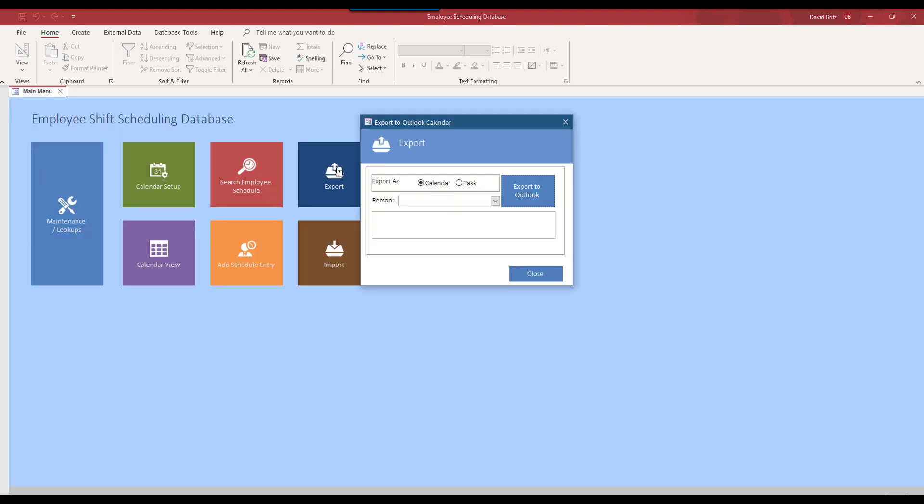
{"action": "left_click", "coordinate": [567, 123]}
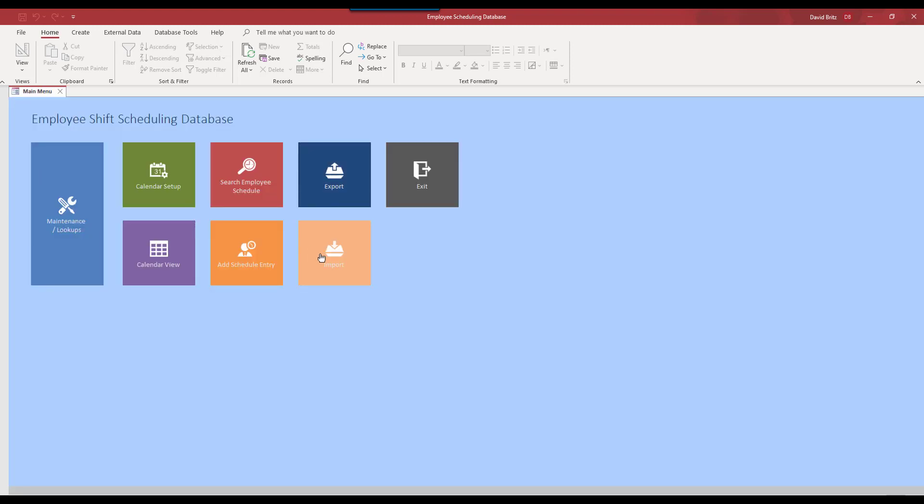
{"action": "left_click", "coordinate": [320, 260]}
{"action": "left_click", "coordinate": [572, 122]}
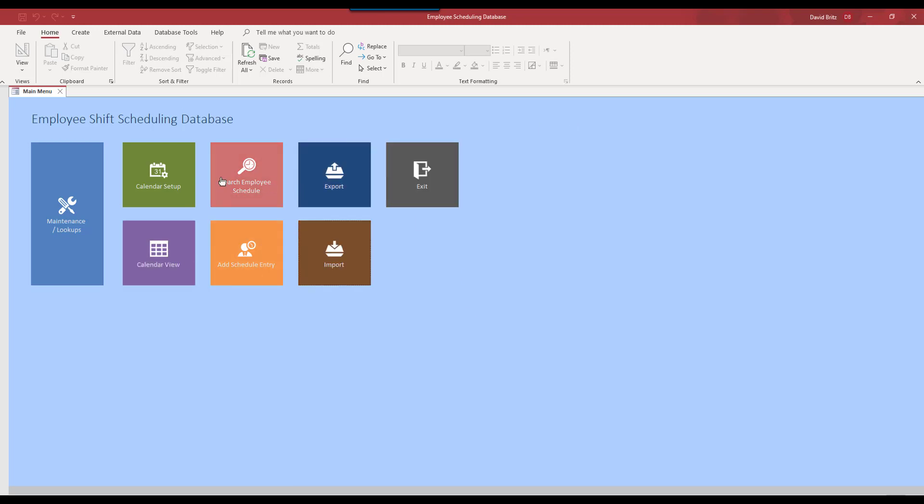
Run the employee schedule search and export the overtime result to Excel.
{"action": "left_click", "coordinate": [237, 170]}
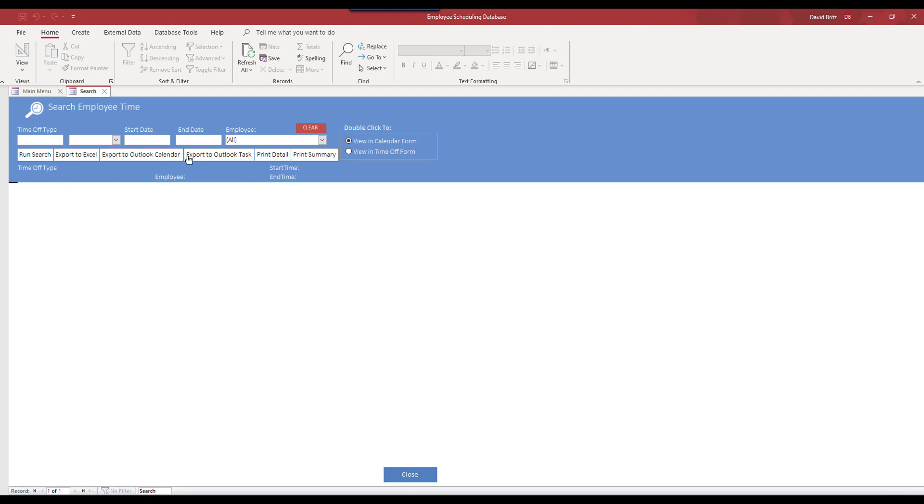
{"action": "left_click", "coordinate": [28, 158]}
{"action": "left_click", "coordinate": [85, 154]}
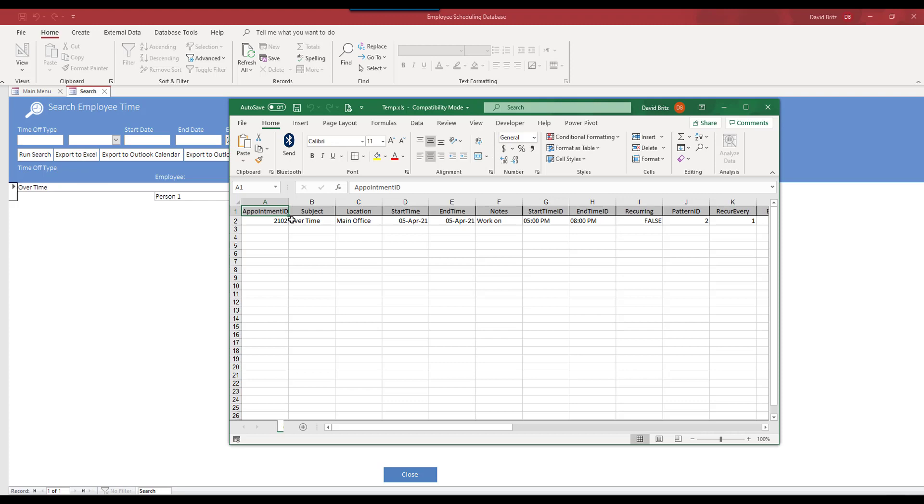
Inspect cells A2, E2, G2 and H2 for the AppointmentID, end date, start and end times.
{"action": "left_click", "coordinate": [252, 221]}
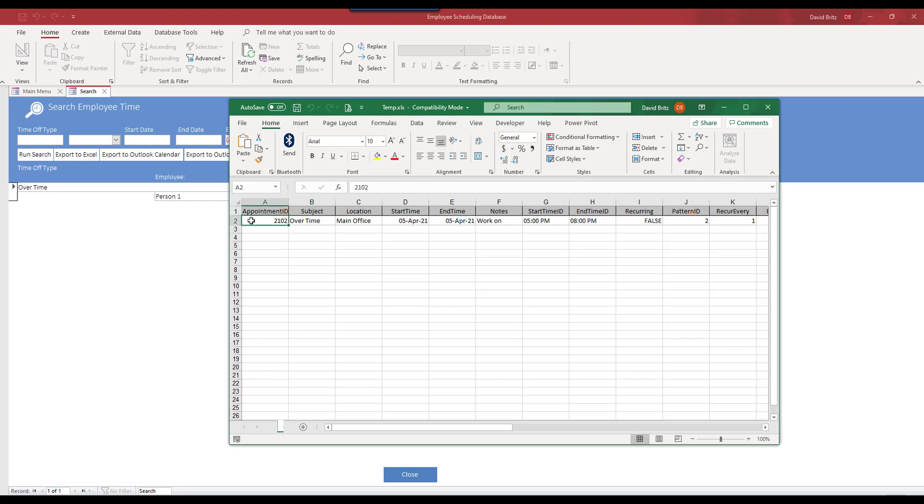
{"action": "left_click", "coordinate": [457, 221]}
{"action": "left_click", "coordinate": [547, 220]}
{"action": "left_click", "coordinate": [594, 221]}
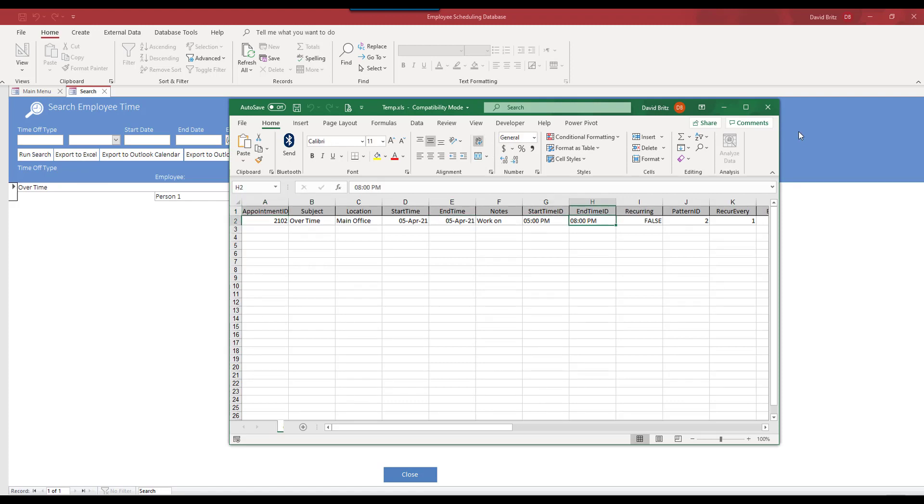